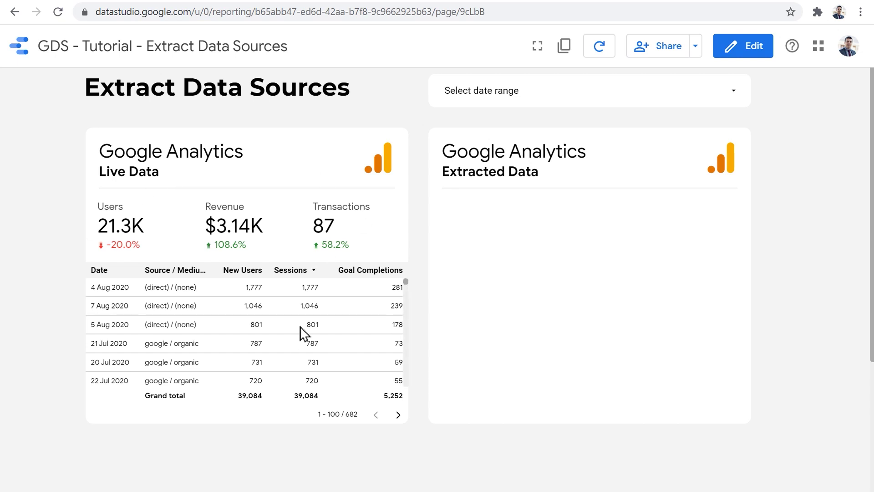
# Step: Set the report date range to Last year (1 Jan – 31 Dec 2019) and switch to edit mode
pyautogui.click(537, 99)
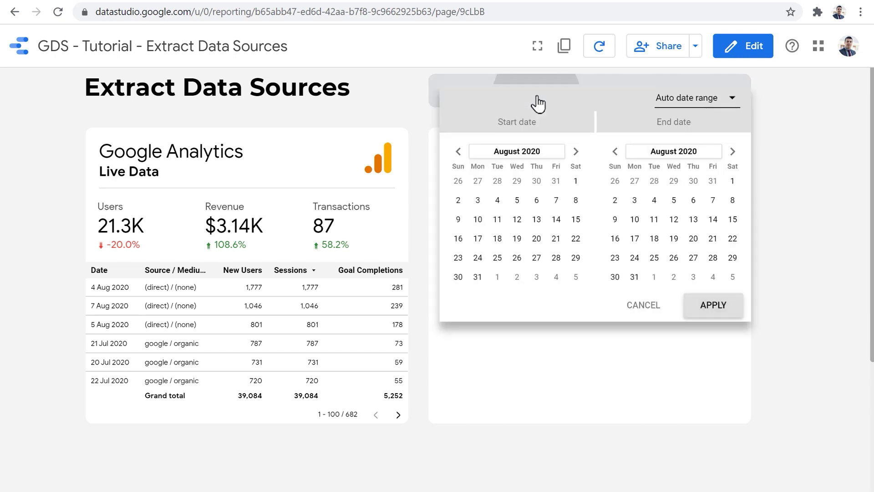
pyautogui.click(730, 104)
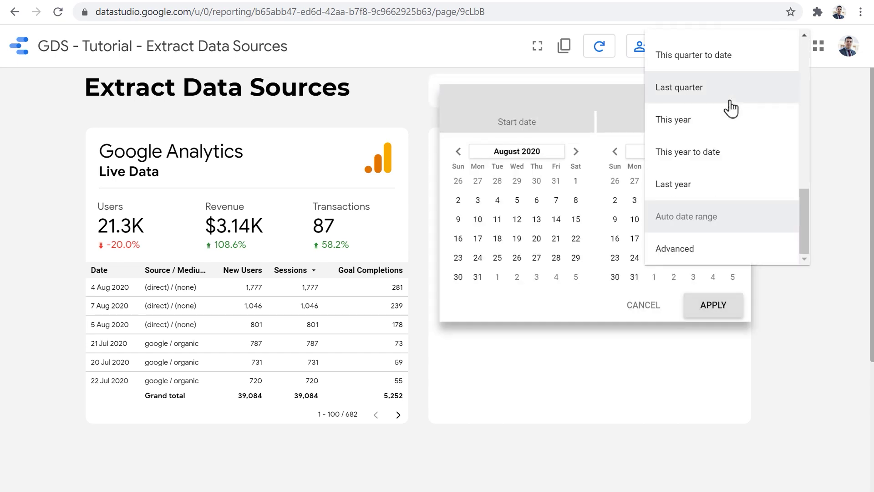
pyautogui.click(687, 194)
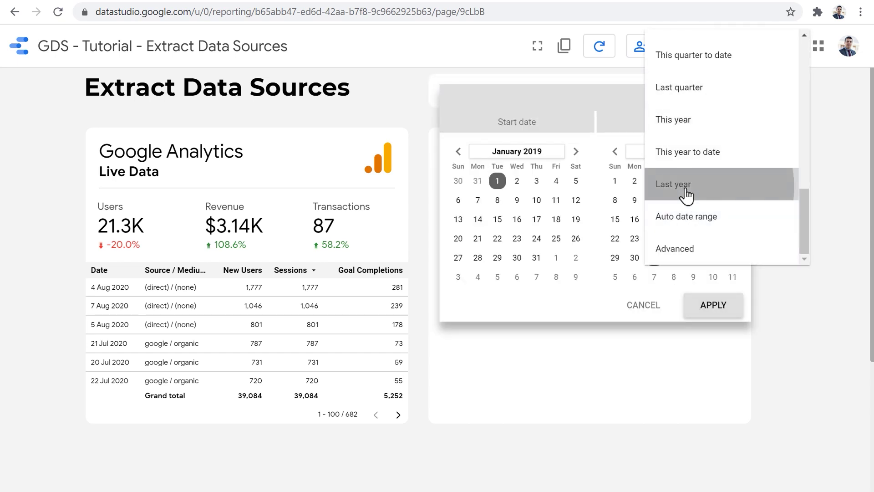
pyautogui.click(716, 314)
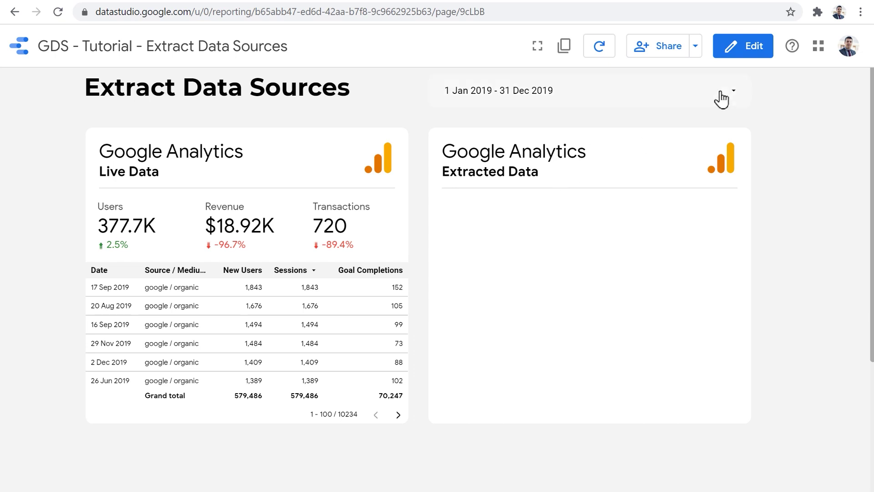
pyautogui.click(743, 51)
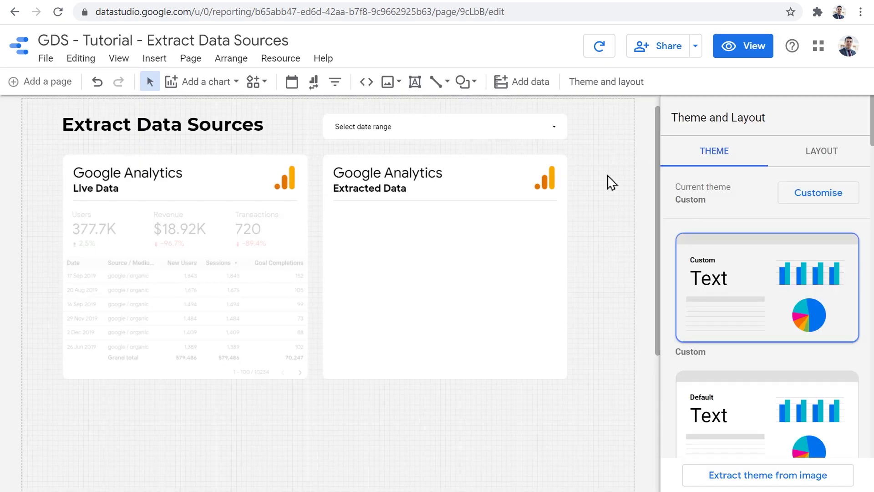
# Step: Duplicate the Users, Revenue and Transactions scorecards and table into the Extracted Data card, then open Add data
pyautogui.click(80, 226)
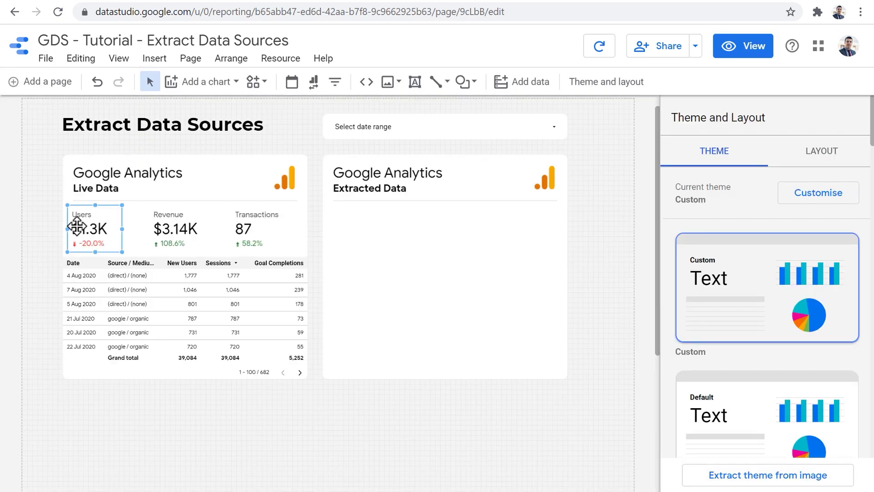
pyautogui.keyDown('shift'); pyautogui.click(171, 229); pyautogui.keyUp('shift')
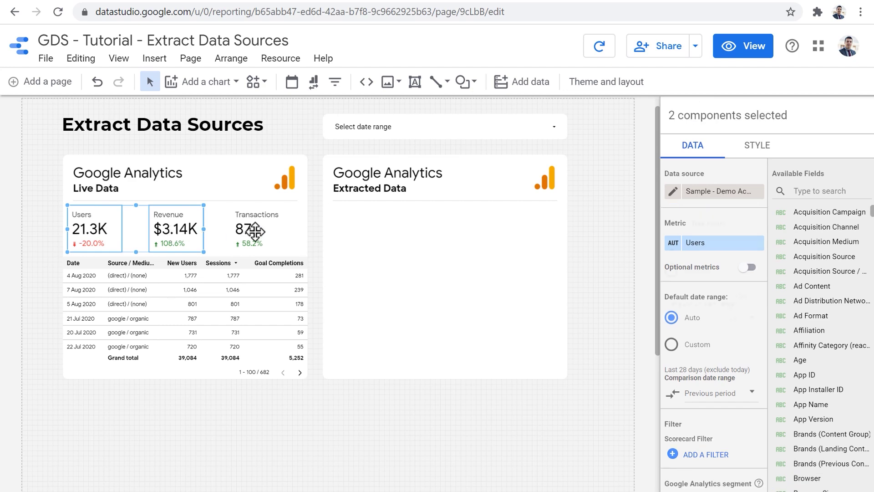
pyautogui.keyDown('shift'); pyautogui.click(251, 230); pyautogui.keyUp('shift')
pyautogui.keyDown('shift'); pyautogui.click(240, 282); pyautogui.keyUp('shift')
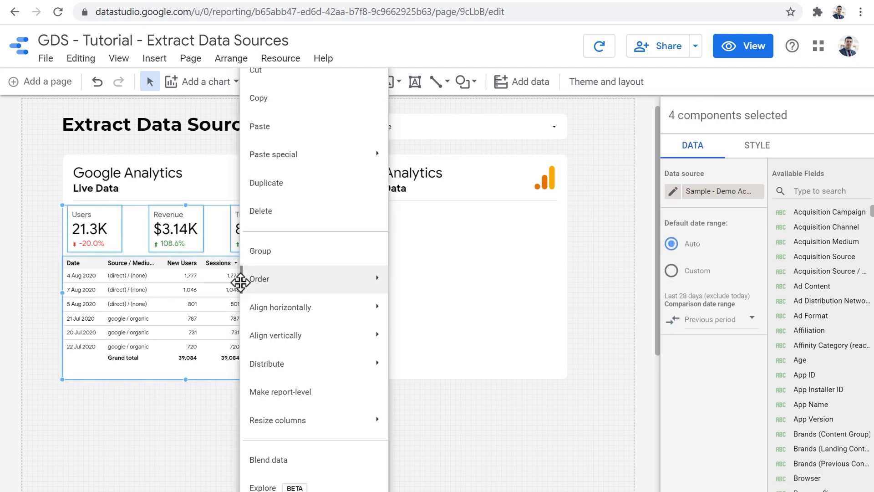
pyautogui.click(298, 185)
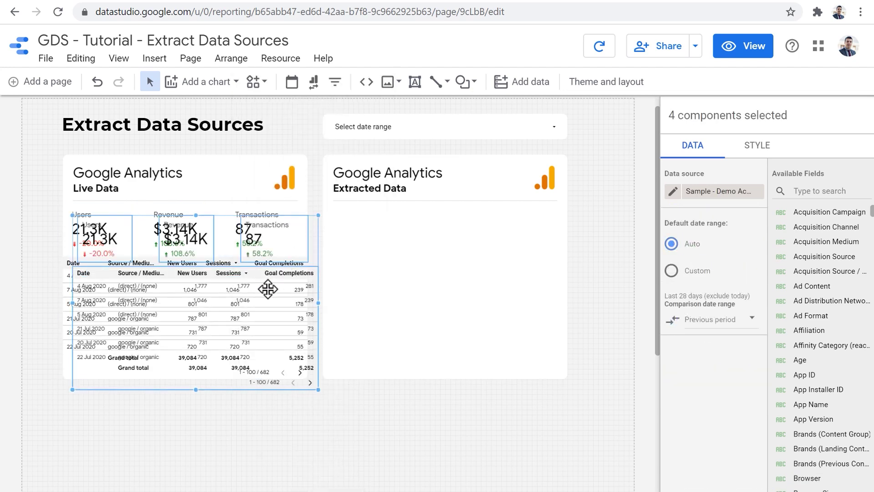
pyautogui.moveTo(268, 289); pyautogui.dragTo(518, 278)
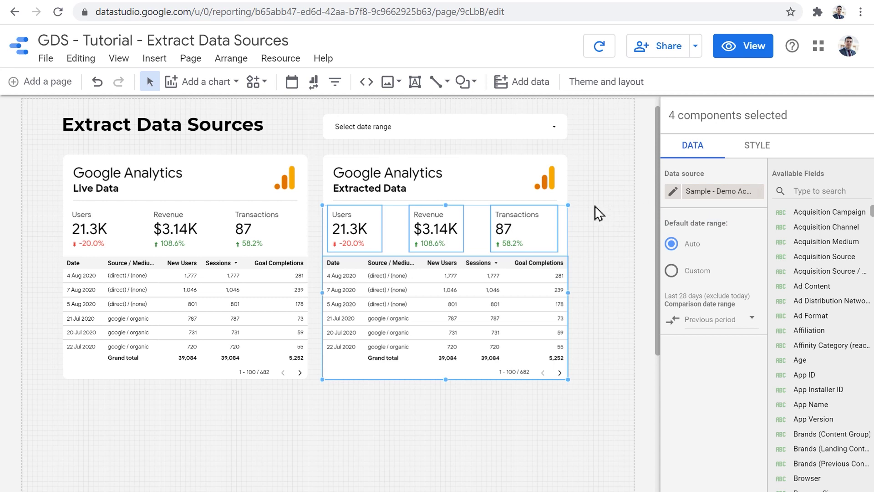
pyautogui.click(529, 91)
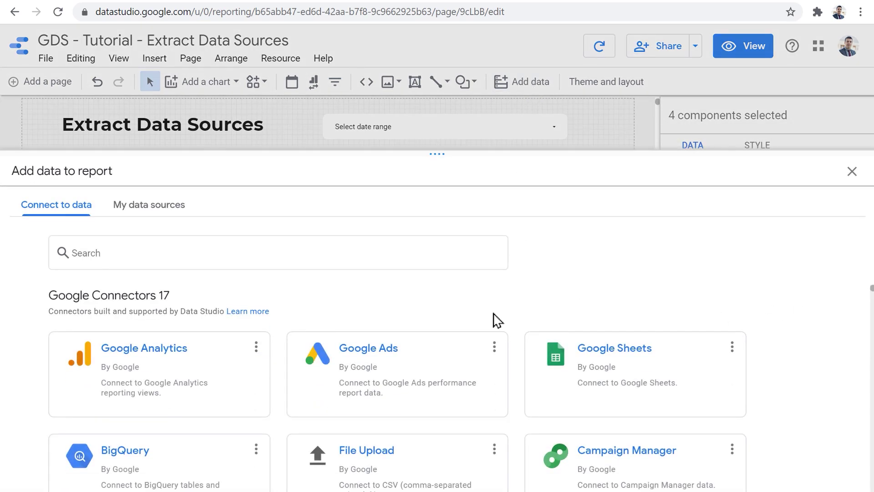
# Step: Find the Extract Data card in the connector list and select it
pyautogui.scroll(-3, 513, 357)
pyautogui.scroll(-3, 514, 358)
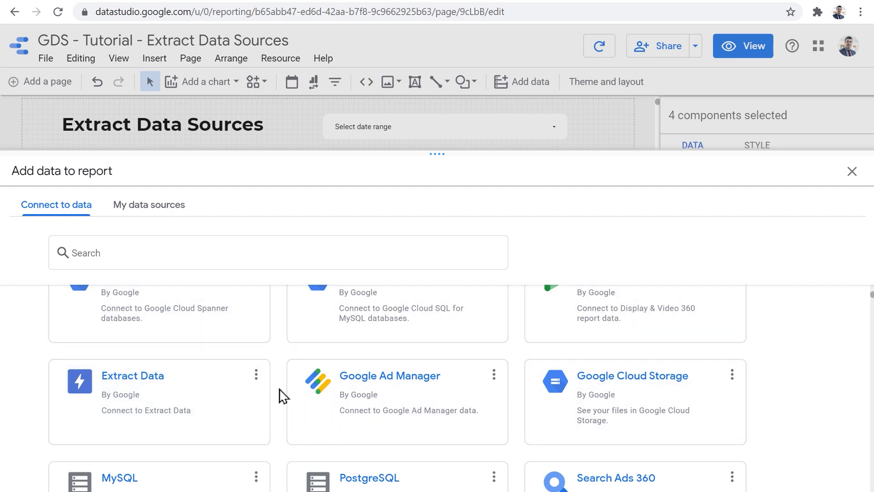
pyautogui.scroll(1, 406, 365)
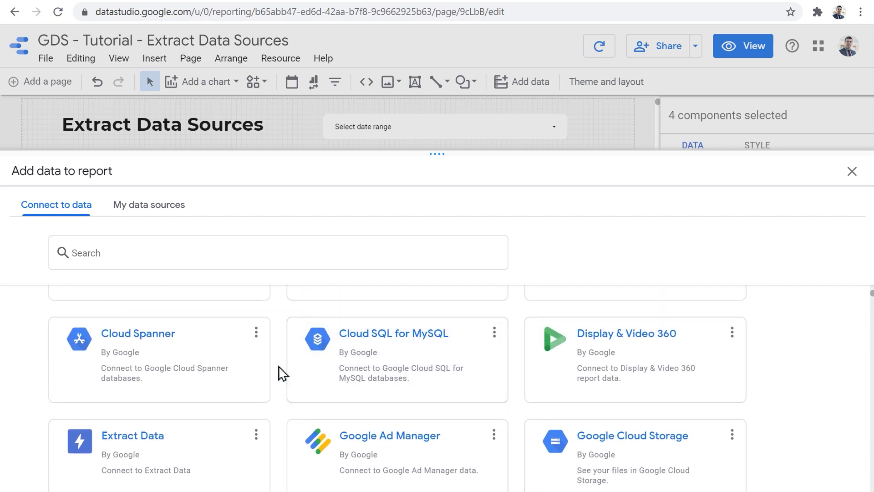
pyautogui.scroll(-1, 280, 373)
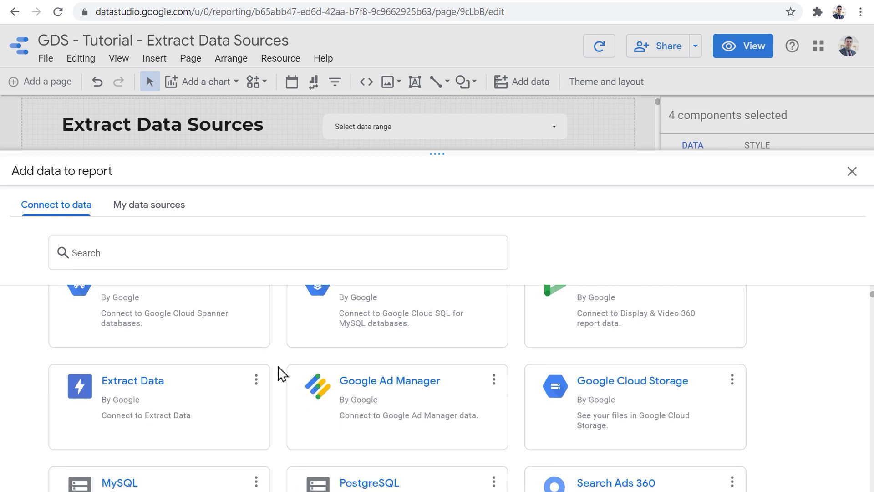
pyautogui.click(203, 392)
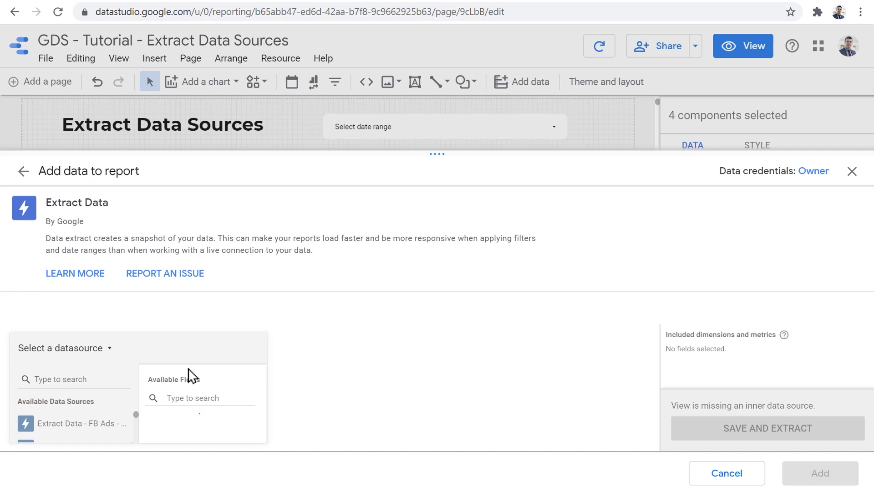
# Step: Search 'sampl' to pick Sample - Demo Account - Master View, then enlarge the setup panel
pyautogui.click(67, 379)
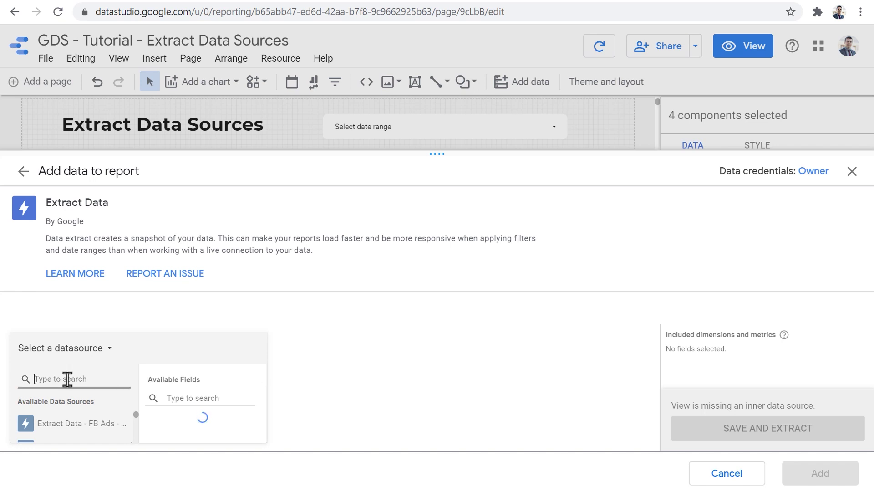
pyautogui.write('sampl')
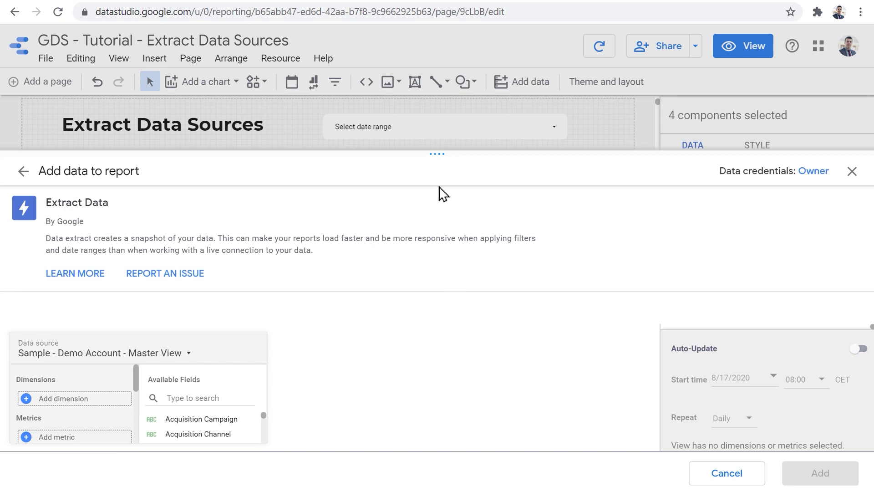
pyautogui.moveTo(437, 153); pyautogui.dragTo(438, 41)
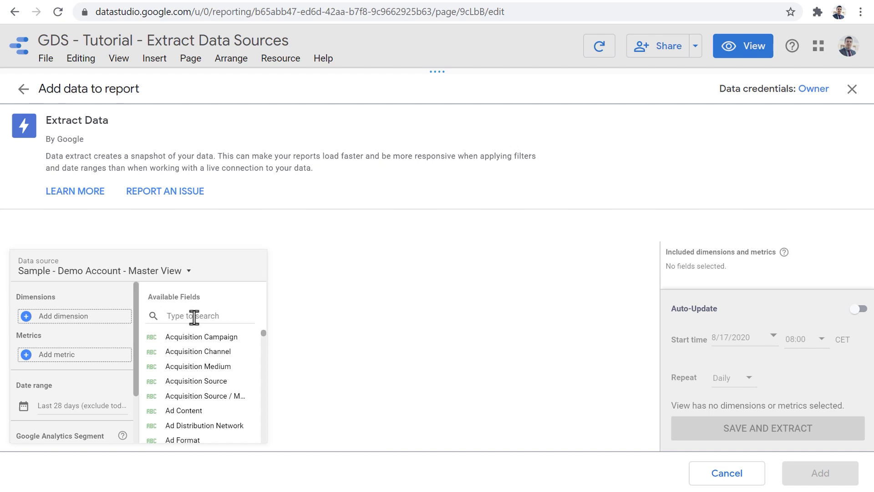
pyautogui.click(195, 315)
# Step: Add Date and Source / Medium as the extract's dimensions
pyautogui.write('data')
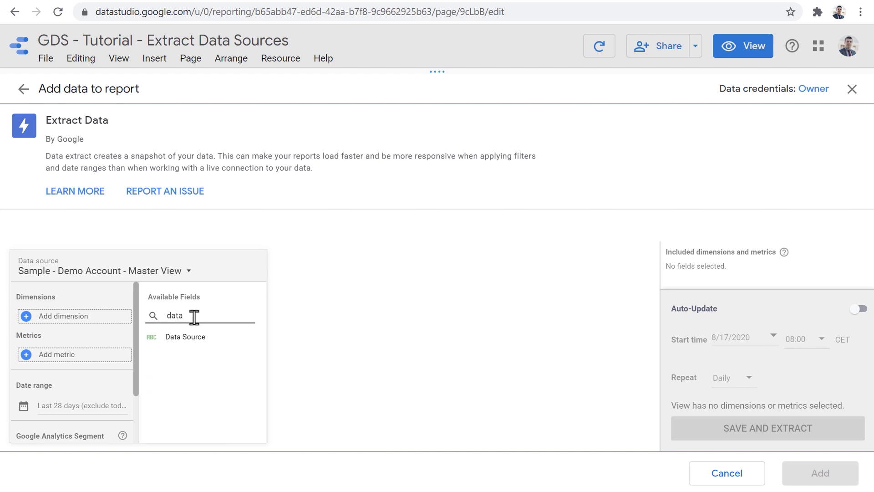
pyautogui.press('BackSpace')
pyautogui.write('a')
pyautogui.press('BackSpace')
pyautogui.write('e')
pyautogui.moveTo(180, 337); pyautogui.dragTo(48, 315)
pyautogui.doubleClick(175, 315)
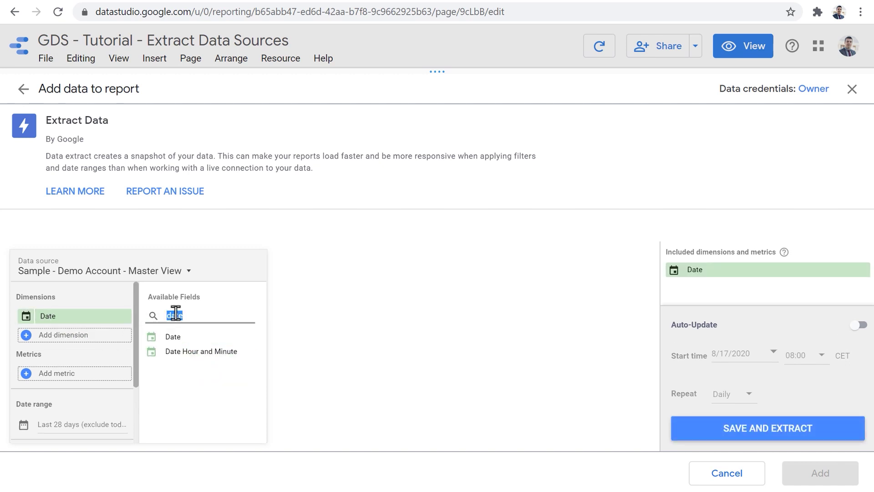
pyautogui.write('source')
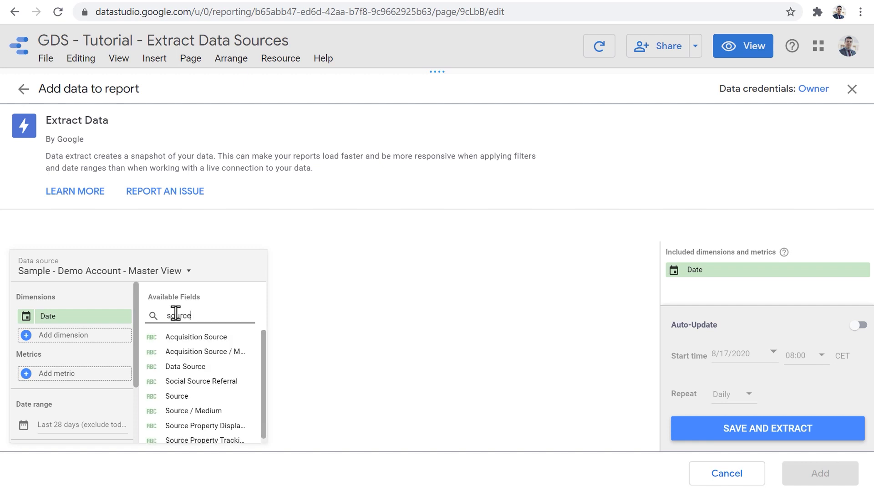
pyautogui.moveTo(193, 410); pyautogui.dragTo(65, 337)
# Step: Add Users, New Users and Sessions as extract metrics
pyautogui.click(74, 396)
pyautogui.write('users')
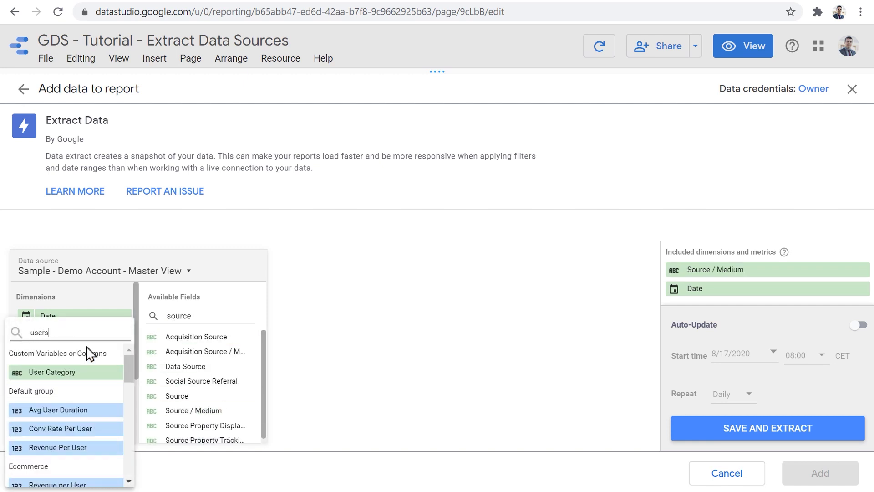
pyautogui.scroll(-5, 34, 353)
pyautogui.scroll(-3, 88, 353)
pyautogui.click(70, 477)
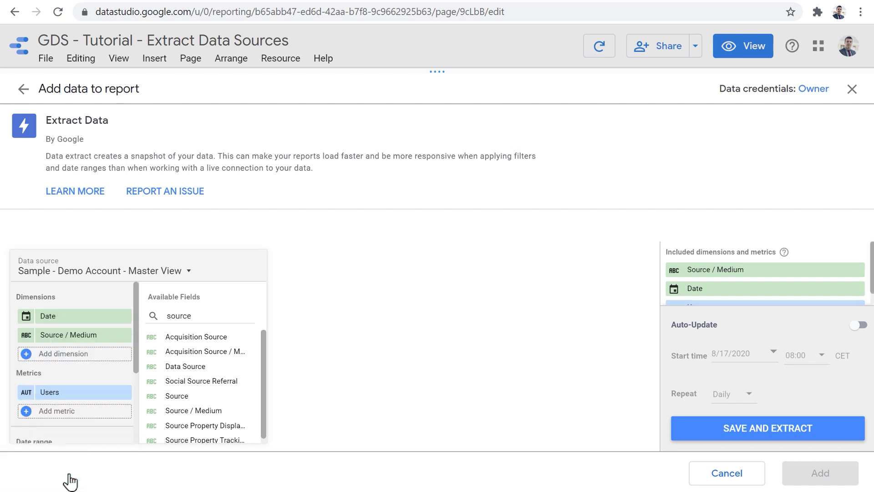
pyautogui.doubleClick(177, 314)
pyautogui.write('new')
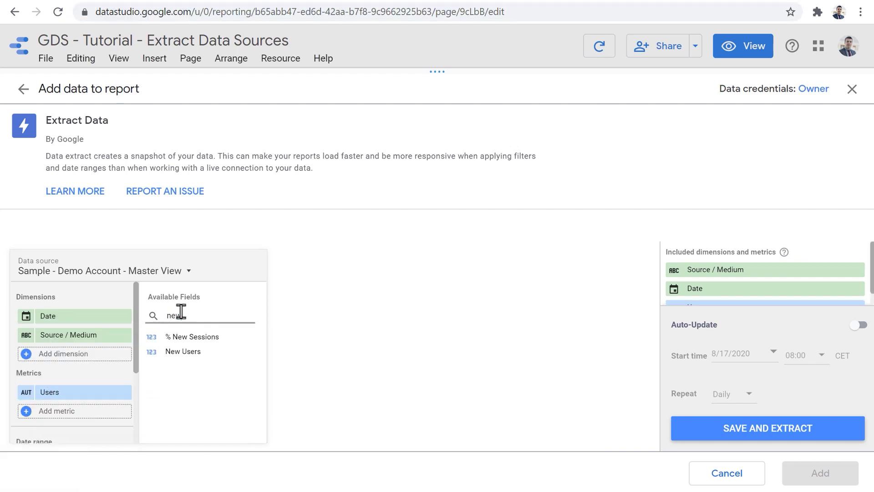
pyautogui.click(192, 351)
pyautogui.doubleClick(176, 315)
pyautogui.write('sessions')
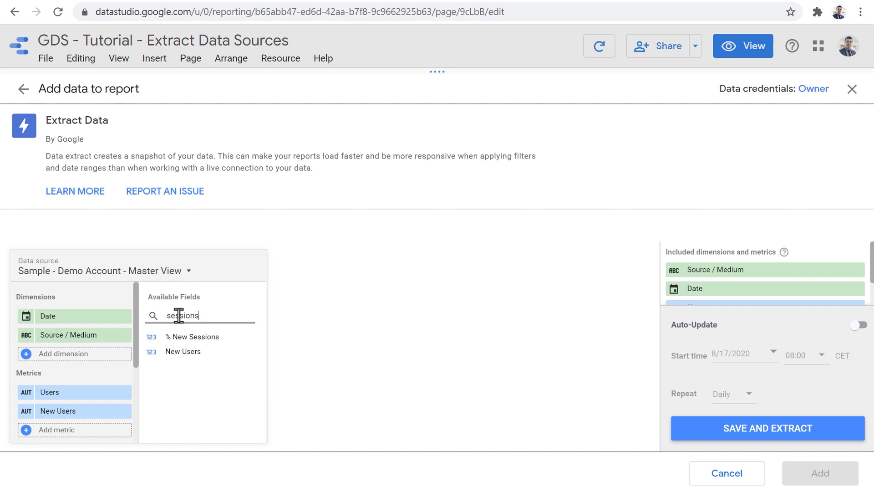
pyautogui.moveTo(181, 439); pyautogui.dragTo(75, 431)
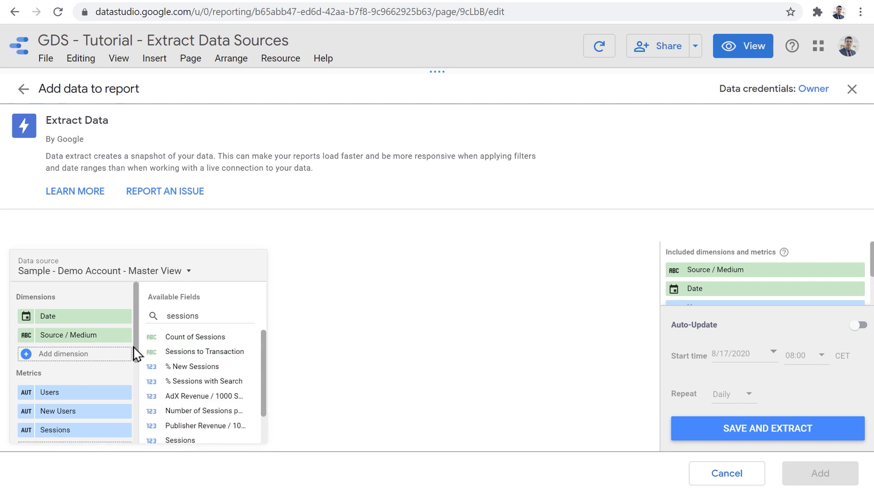
# Step: Add Revenue, Transactions and Goal Completions as extract metrics
pyautogui.doubleClick(184, 315)
pyautogui.write('revenu')
pyautogui.scroll(-2, 189, 387)
pyautogui.moveTo(182, 406); pyautogui.dragTo(59, 367)
pyautogui.doubleClick(182, 315)
pyautogui.write('trans')
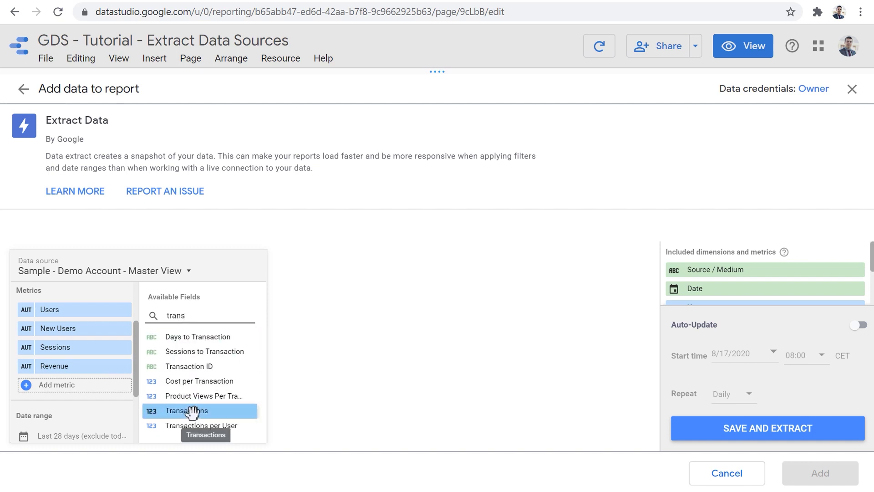
pyautogui.moveTo(176, 411); pyautogui.dragTo(127, 360)
pyautogui.doubleClick(176, 315)
pyautogui.write('goal')
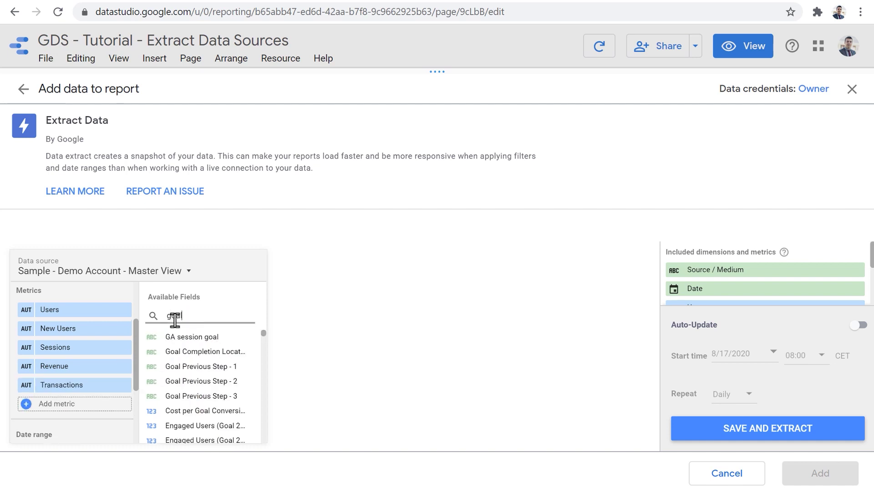
pyautogui.write(' compl')
pyautogui.moveTo(175, 352); pyautogui.dragTo(51, 406)
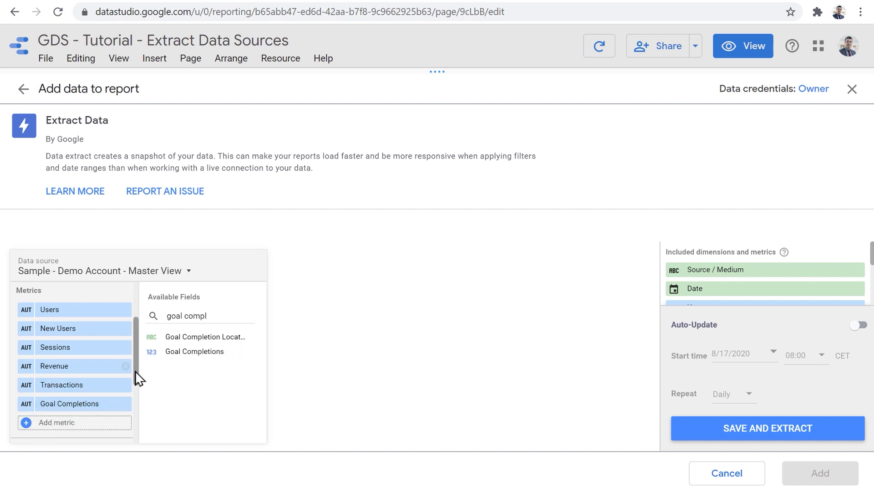
pyautogui.moveTo(137, 376); pyautogui.dragTo(135, 422)
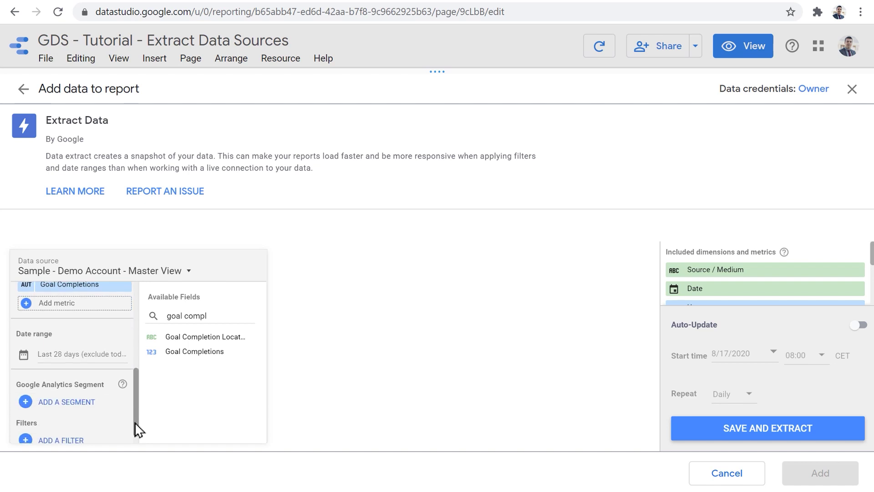
# Step: Set an Advanced extract date range starting Today minus 3 Years (1 Jan 2017 – 15 Aug 2020)
pyautogui.click(72, 360)
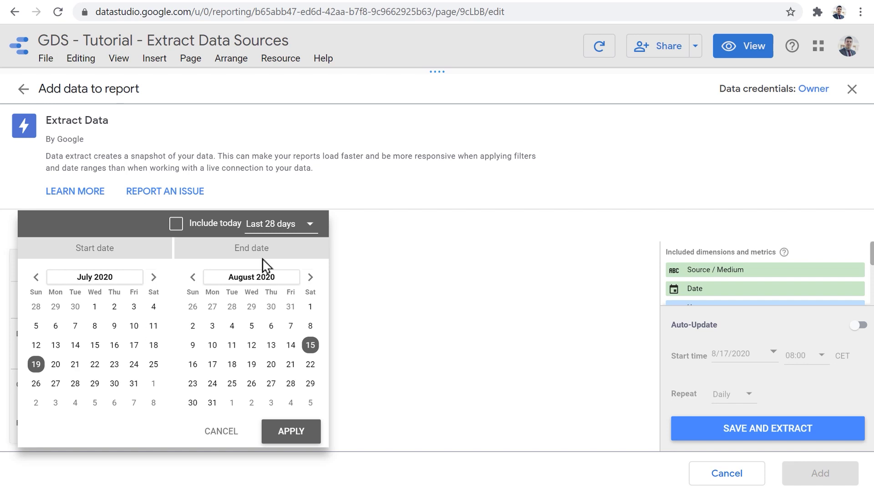
pyautogui.click(280, 225)
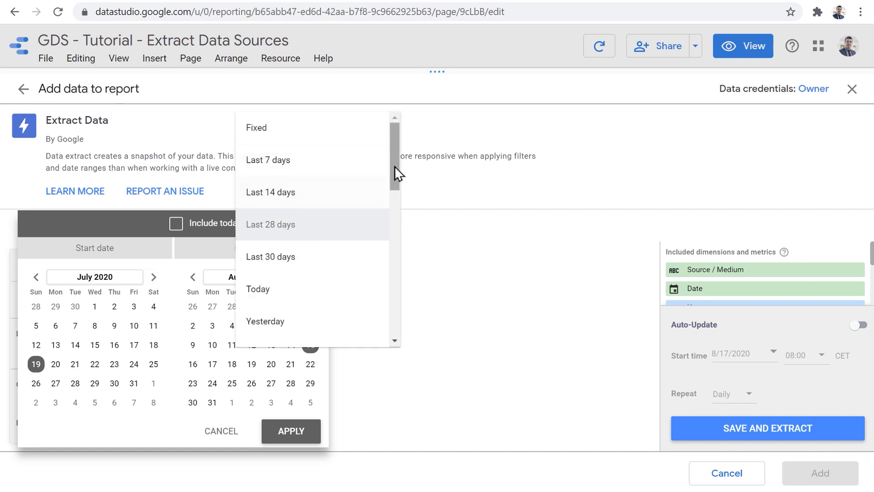
pyautogui.moveTo(395, 171); pyautogui.dragTo(396, 335)
pyautogui.click(286, 333)
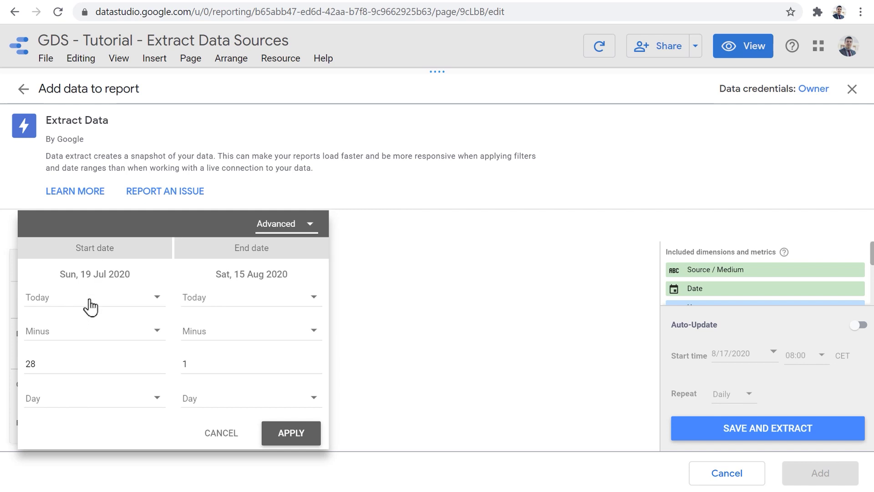
pyautogui.doubleClick(24, 365)
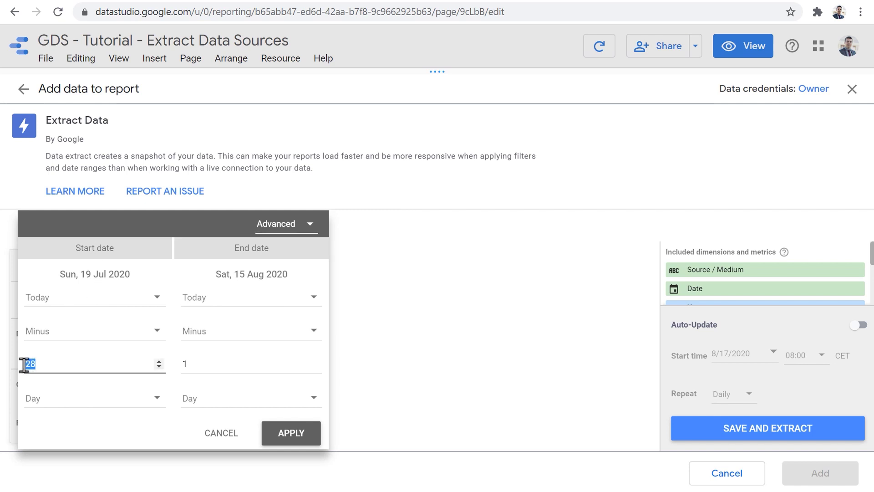
pyautogui.write('3')
pyautogui.click(46, 399)
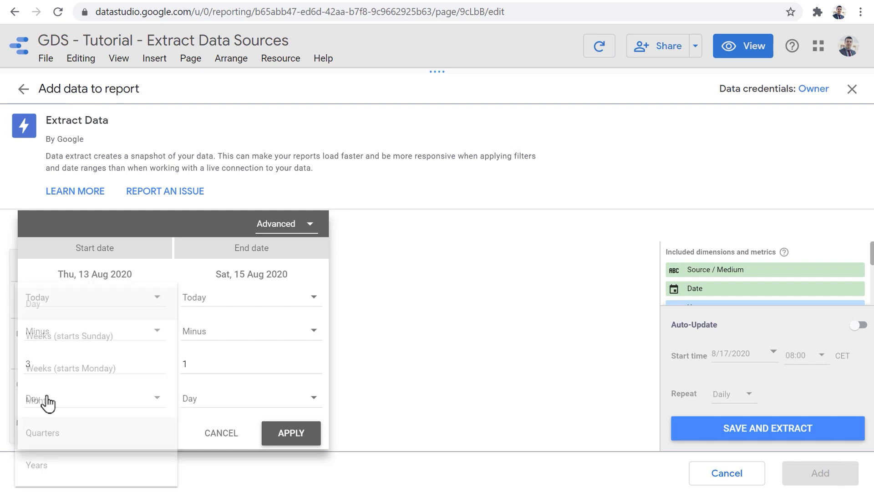
pyautogui.click(59, 465)
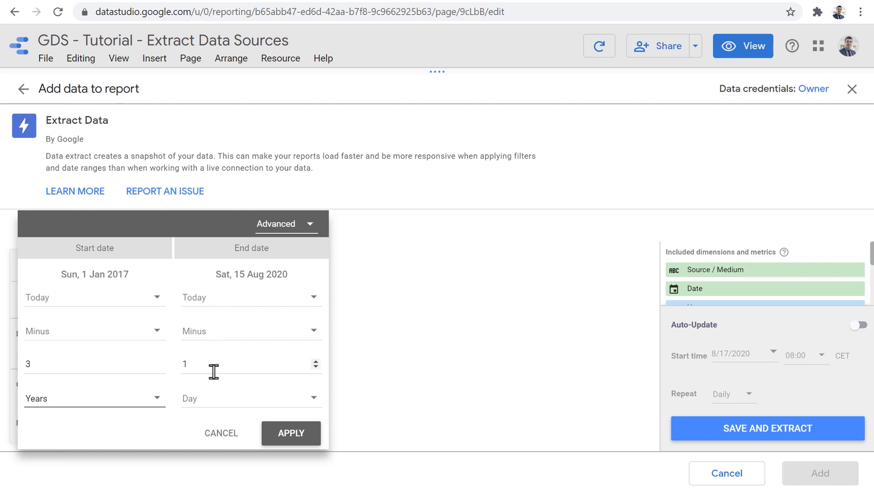
pyautogui.click(285, 435)
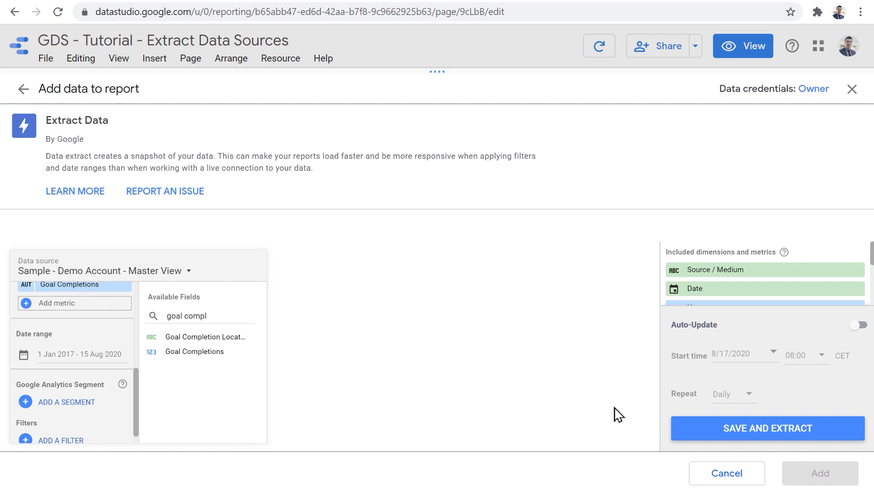
# Step: Enable Auto-Update with Daily repeat, starting 8/17/2020 at 08:00 CET
pyautogui.click(824, 431)
pyautogui.click(861, 324)
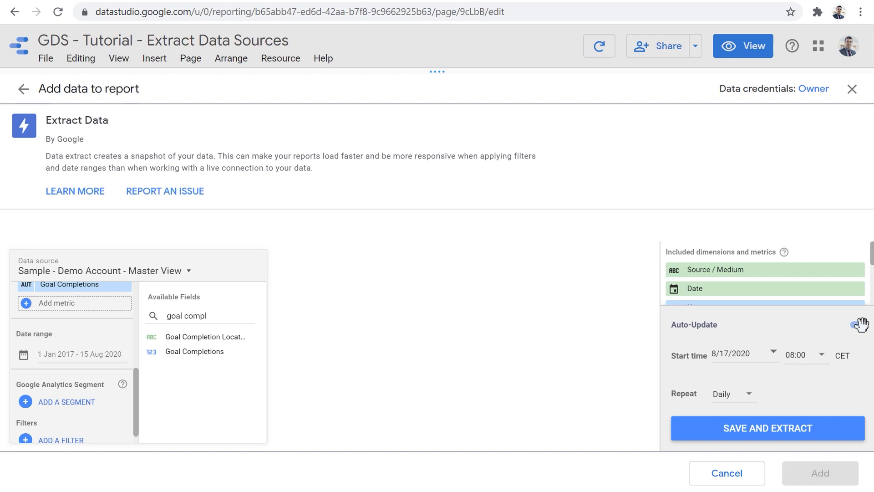
pyautogui.click(747, 402)
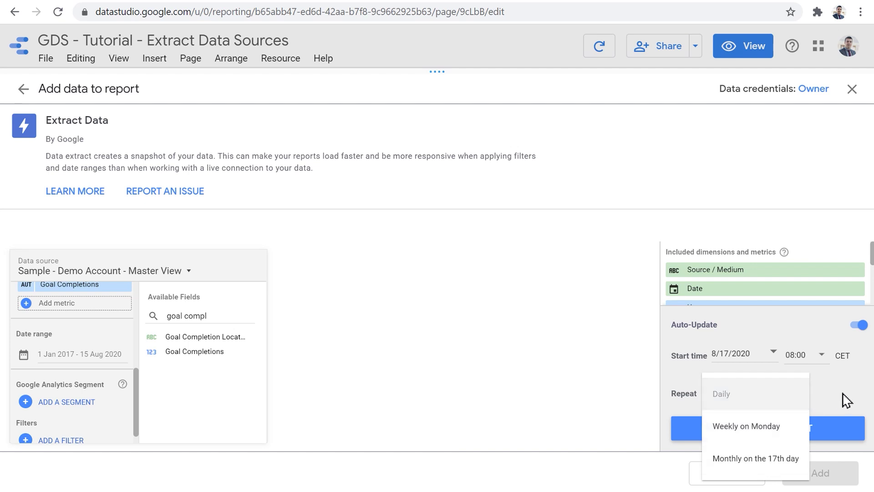
pyautogui.click(592, 382)
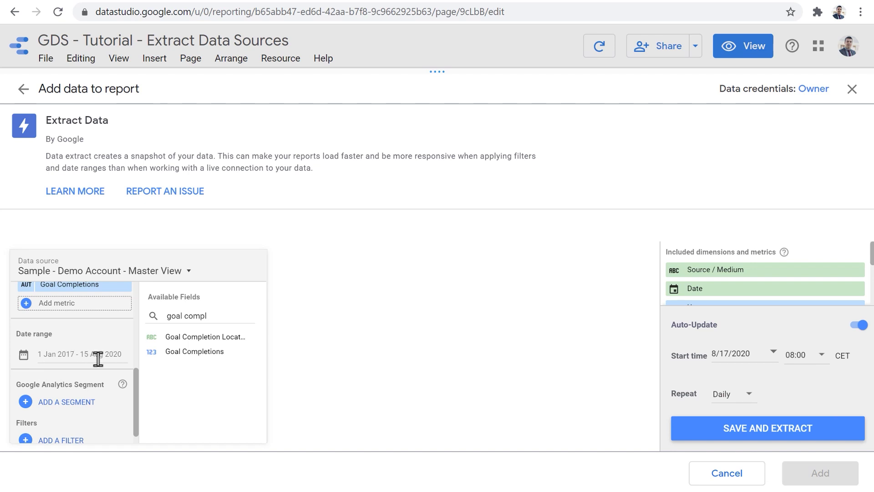
pyautogui.click(858, 324)
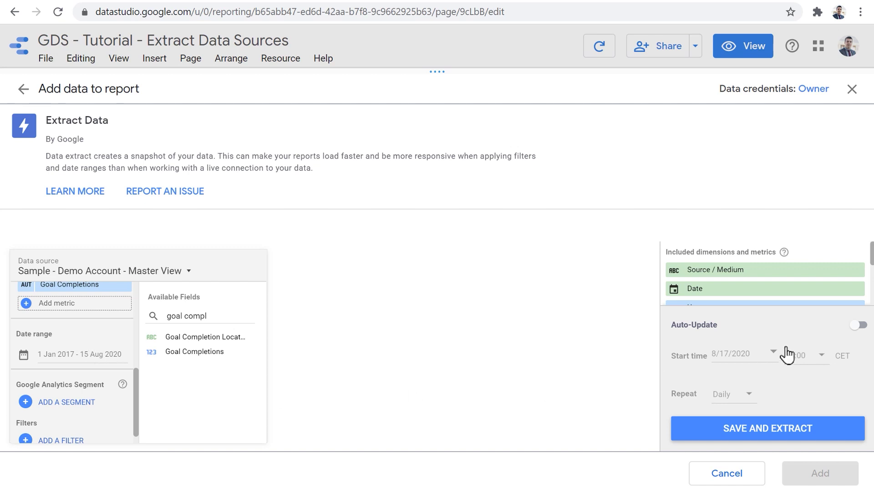
pyautogui.click(857, 324)
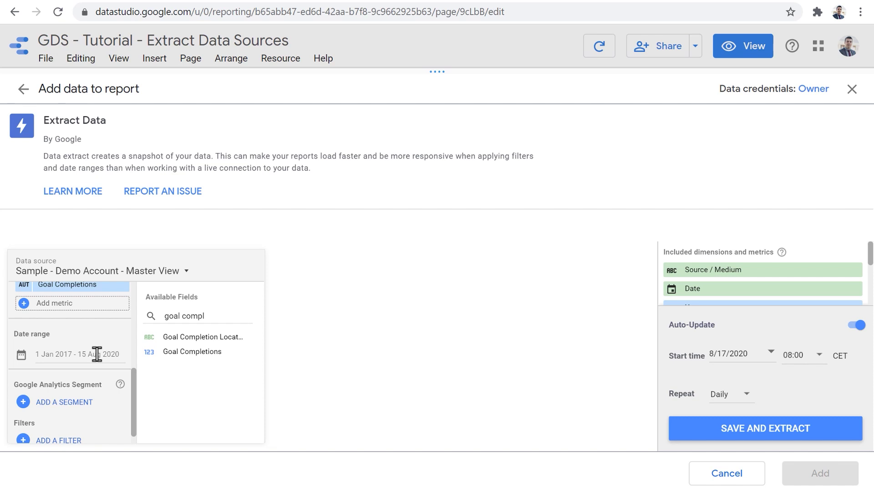
# Step: Change the daily update start time to 07:00, keeping Daily, and save and extract
pyautogui.click(744, 396)
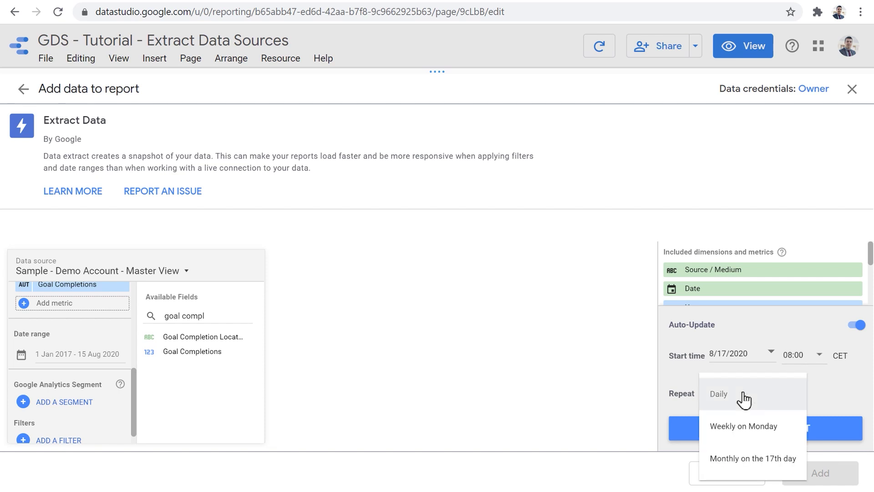
pyautogui.click(763, 395)
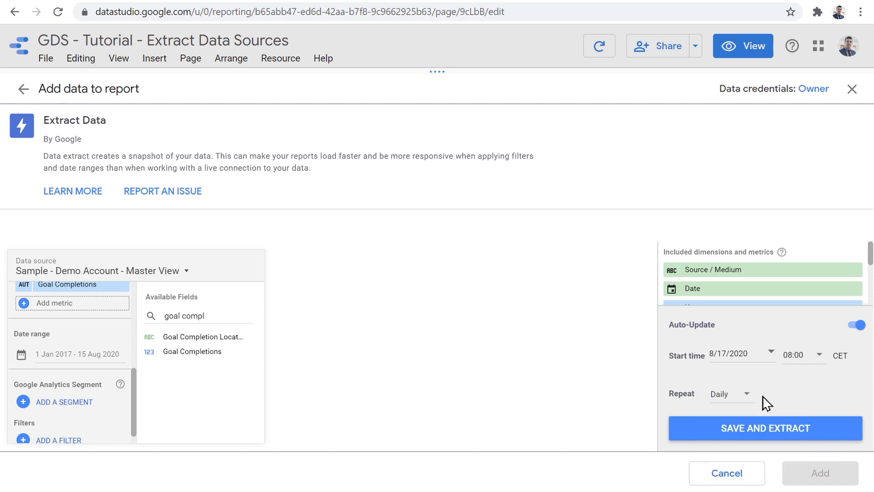
pyautogui.click(813, 362)
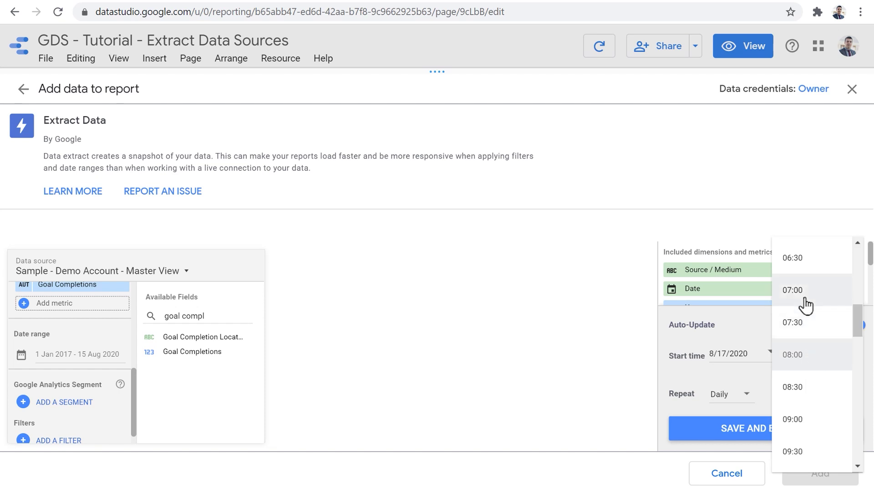
pyautogui.click(804, 299)
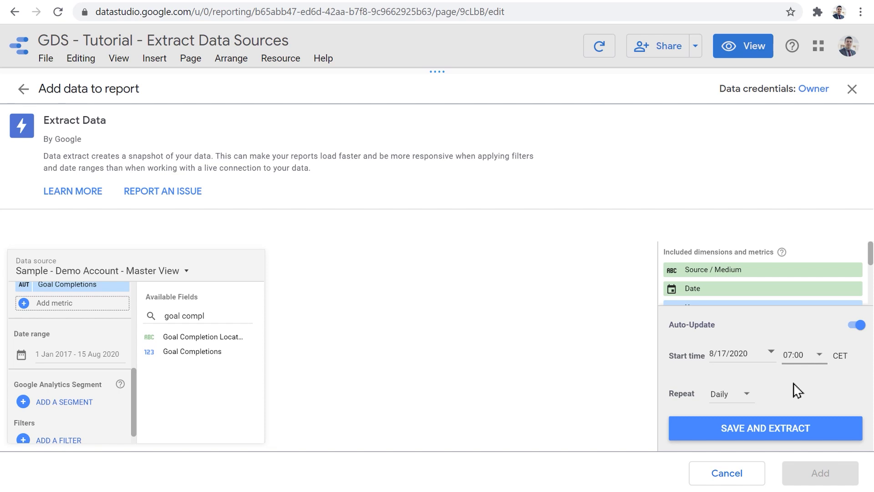
pyautogui.click(785, 432)
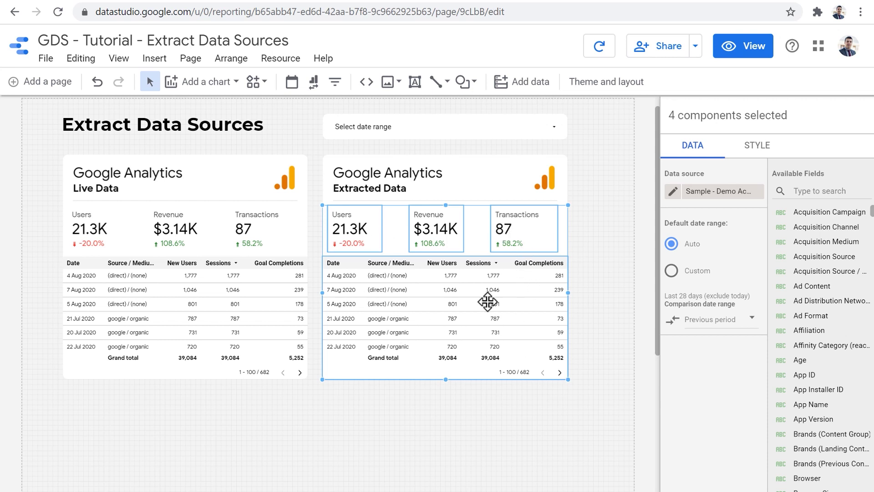
# Step: Open the Data source list for the Extracted Data card's components
pyautogui.click(719, 192)
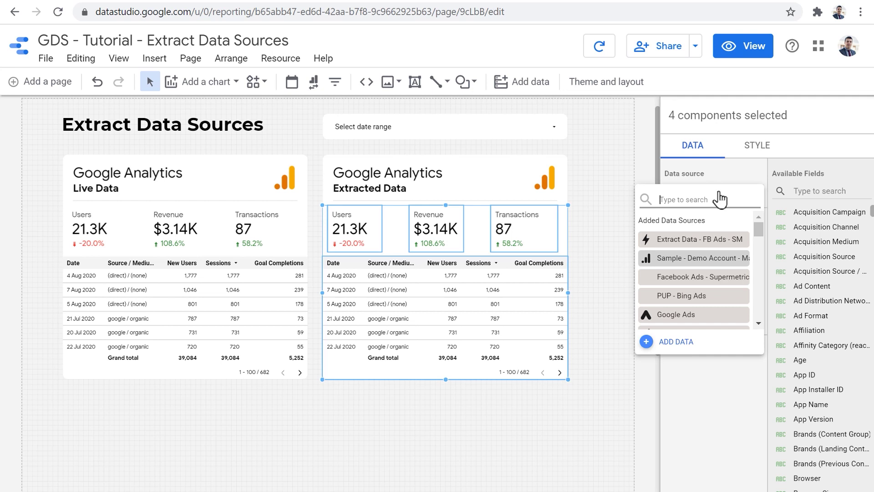
pyautogui.moveTo(758, 231)
pyautogui.mouseDown()
pyautogui.moveTo(758, 282)
pyautogui.moveTo(755, 228)
pyautogui.mouseUp()
# Step: Select the Extracted Data card's three scorecards and table and set their source to Extract Data
pyautogui.click(645, 180)
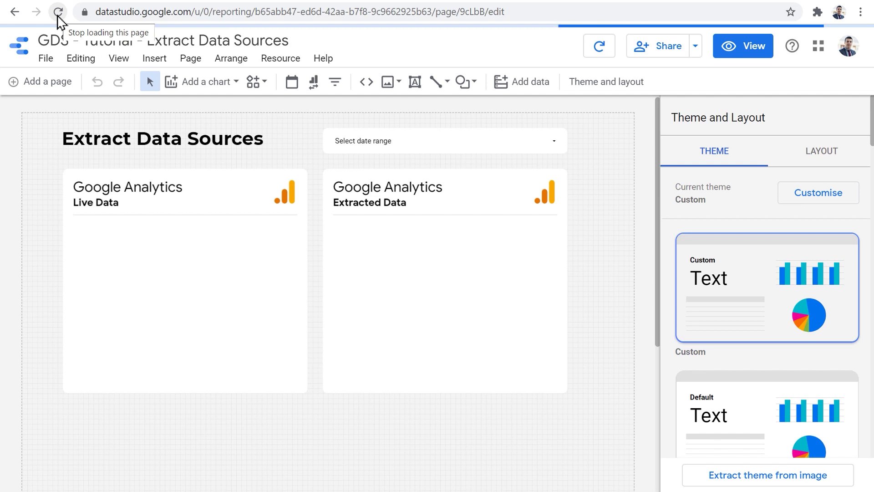
pyautogui.click(537, 247)
pyautogui.keyDown('shift'); pyautogui.click(433, 246); pyautogui.keyUp('shift')
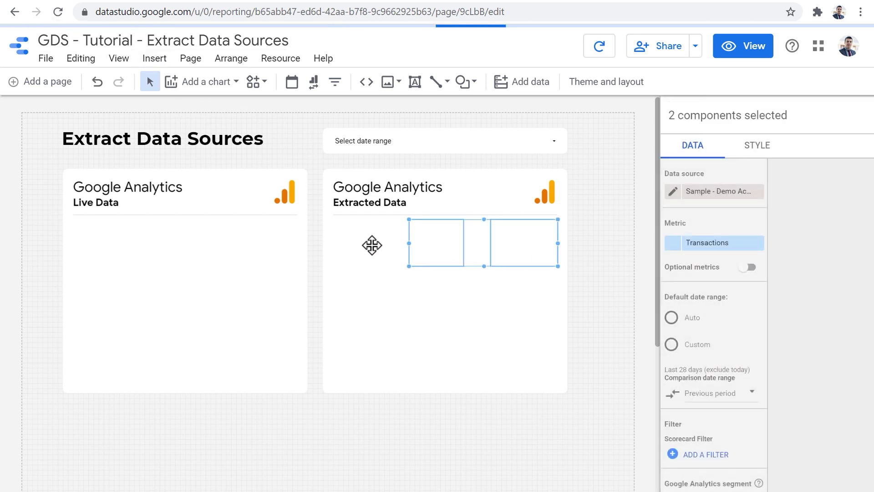
pyautogui.keyDown('shift'); pyautogui.click(372, 246); pyautogui.keyUp('shift')
pyautogui.keyDown('shift'); pyautogui.click(369, 312); pyautogui.keyUp('shift')
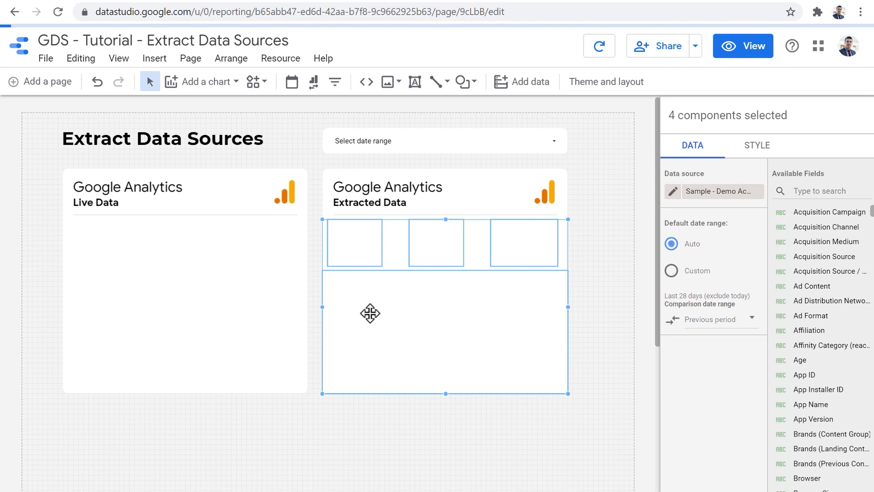
pyautogui.click(701, 196)
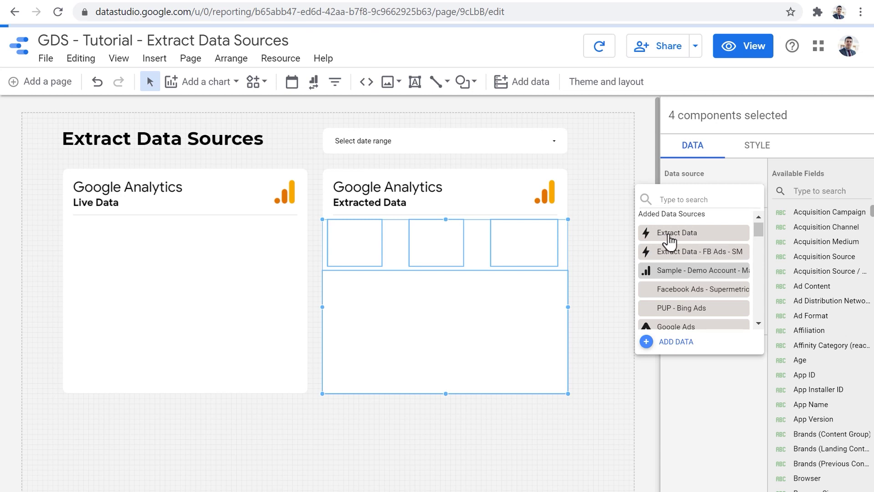
pyautogui.click(669, 237)
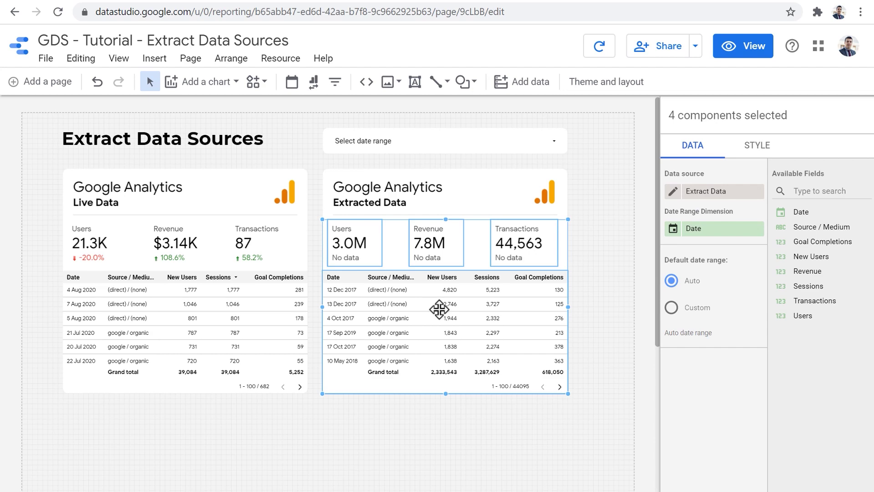
# Step: Rename the Extract Data source to 'Extract Data - GA - Demo Account' and save it
pyautogui.click(675, 193)
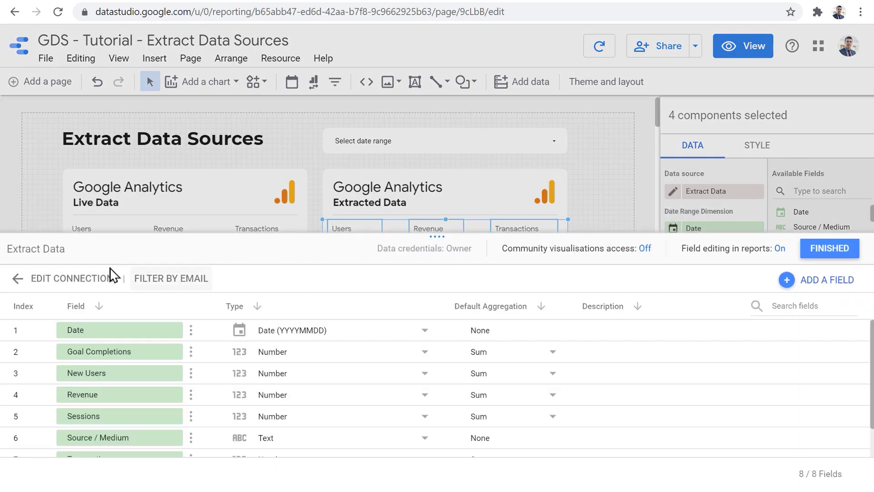
pyautogui.tripleClick(63, 249)
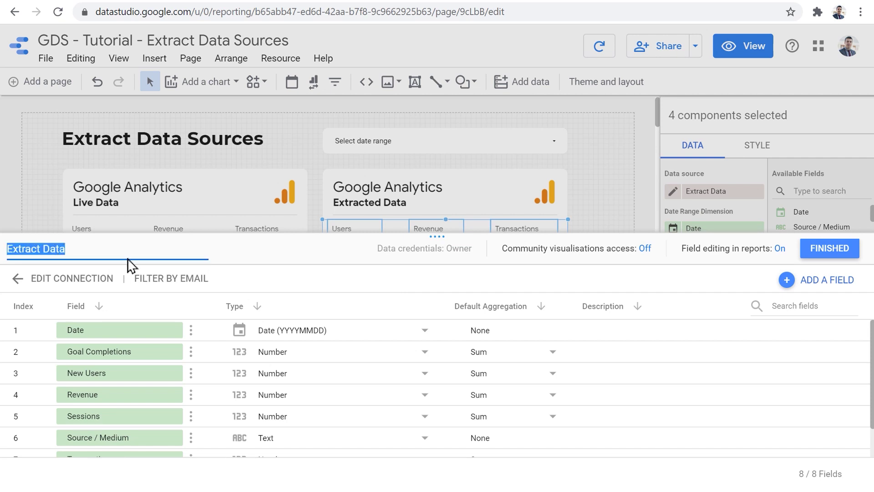
pyautogui.press('End')
pyautogui.write('-')
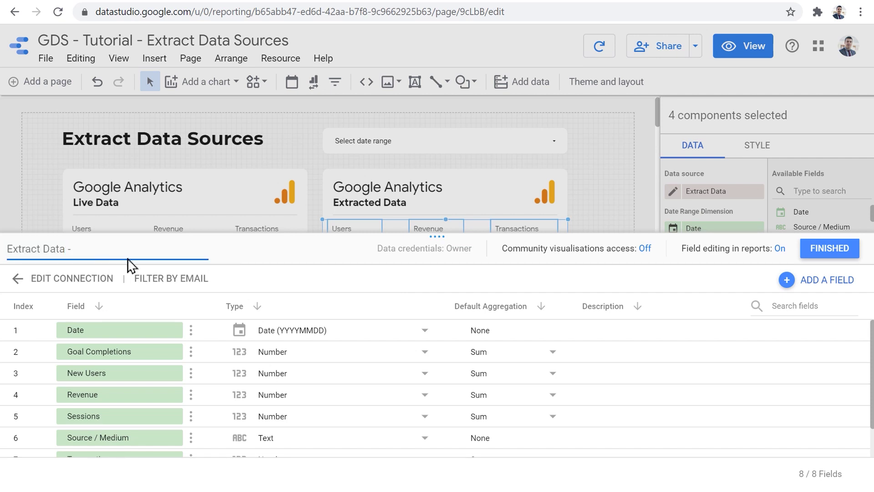
pyautogui.write(' GA - Demo Account')
pyautogui.click(833, 252)
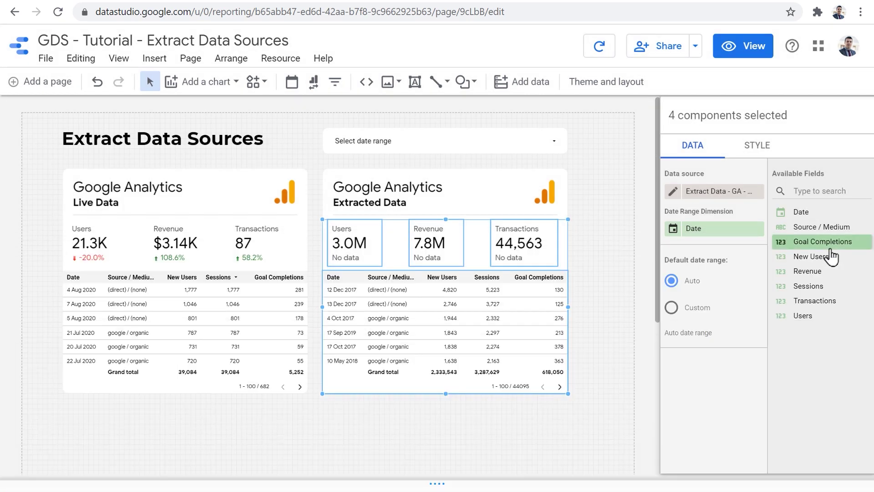
pyautogui.click(604, 285)
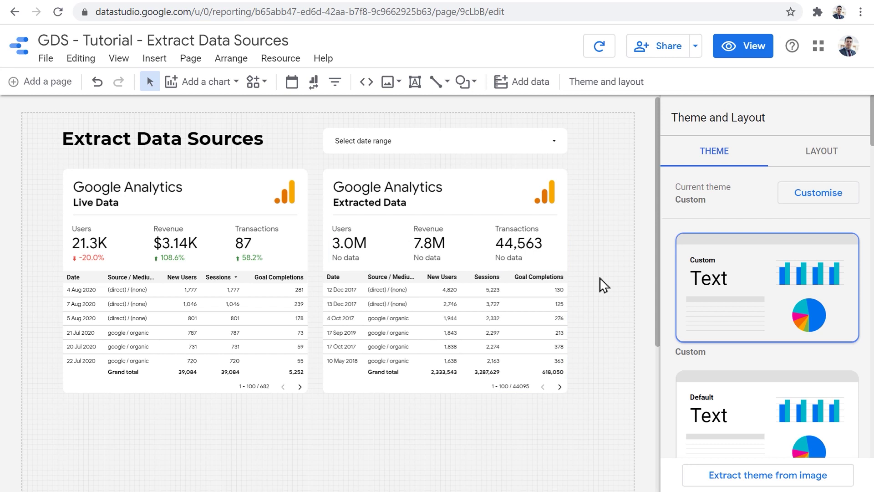
# Step: Switch to view mode and apply the report date range 1 Aug 2019 – 31 Jul 2020
pyautogui.click(738, 64)
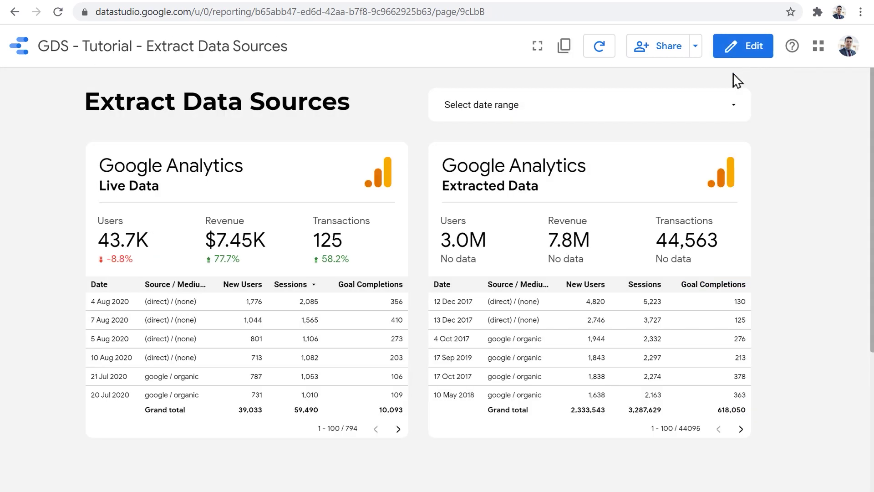
pyautogui.click(714, 118)
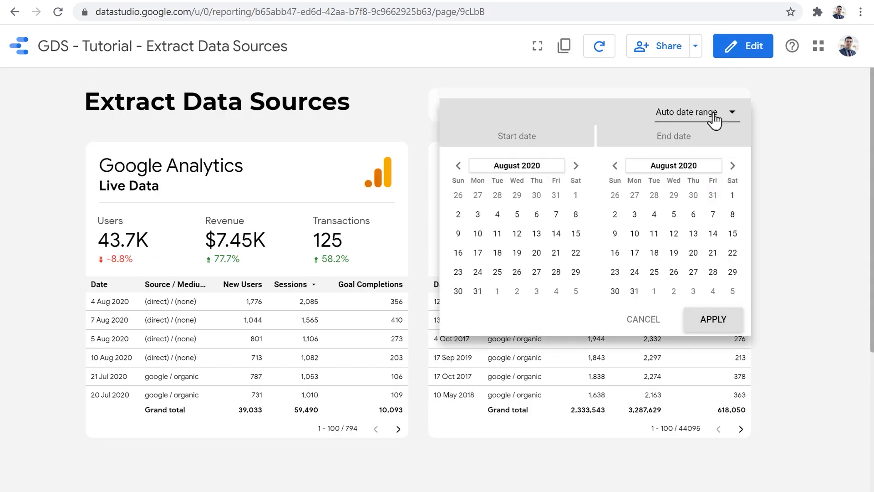
pyautogui.doubleClick(459, 166)
pyautogui.click(459, 167)
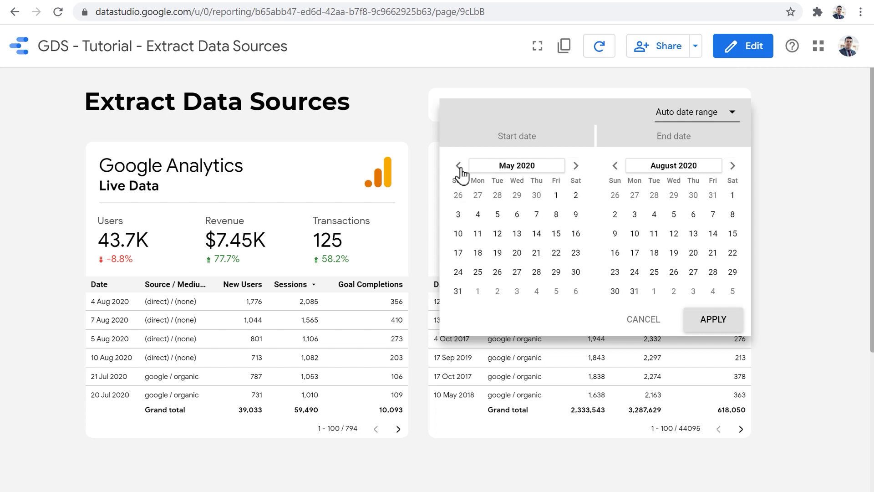
pyautogui.tripleClick(459, 166)
pyautogui.click(459, 167)
pyautogui.doubleClick(459, 167)
pyautogui.doubleClick(459, 166)
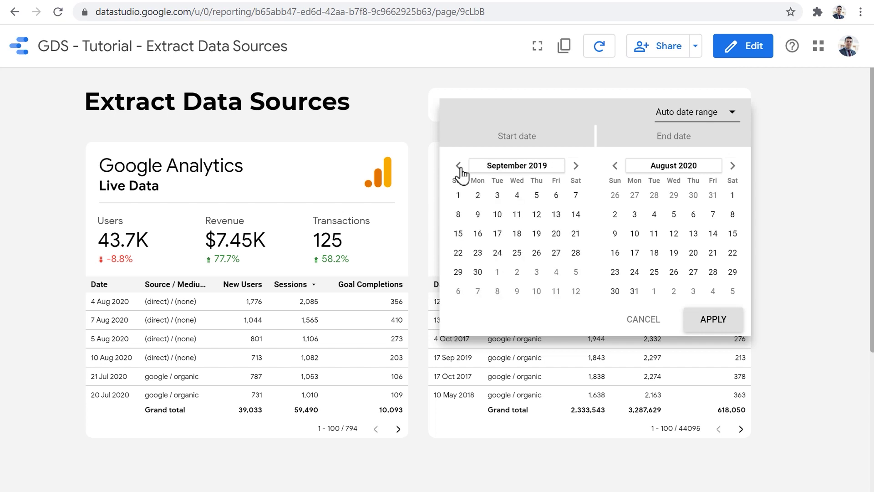
pyautogui.click(459, 166)
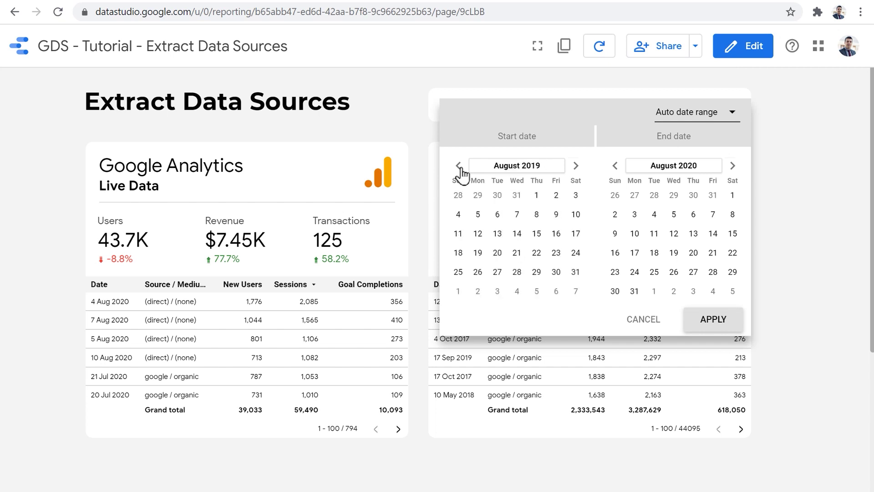
pyautogui.click(538, 196)
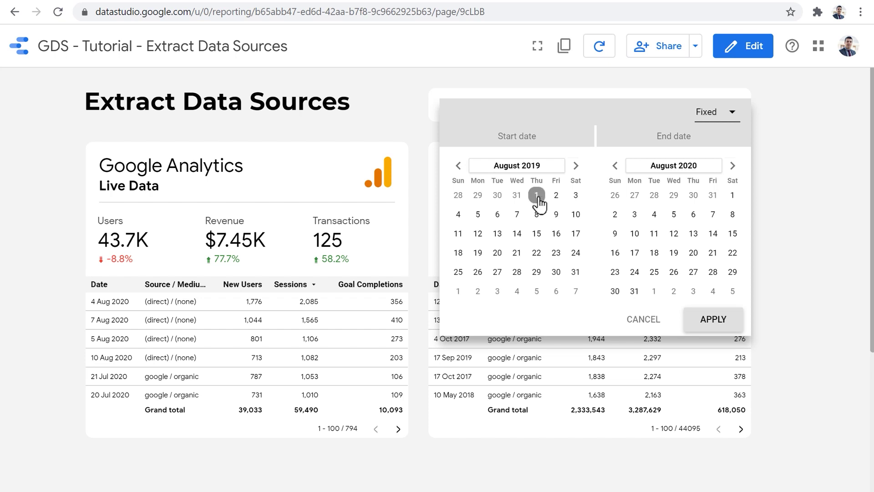
pyautogui.click(615, 166)
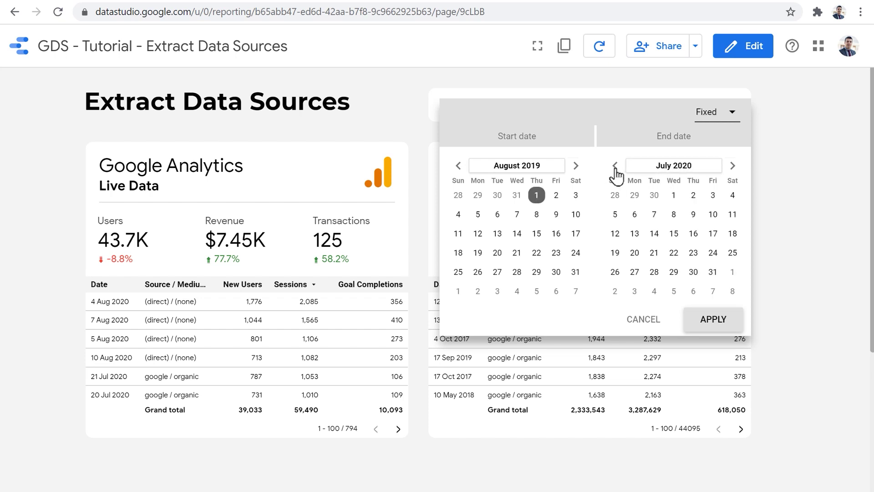
pyautogui.click(713, 272)
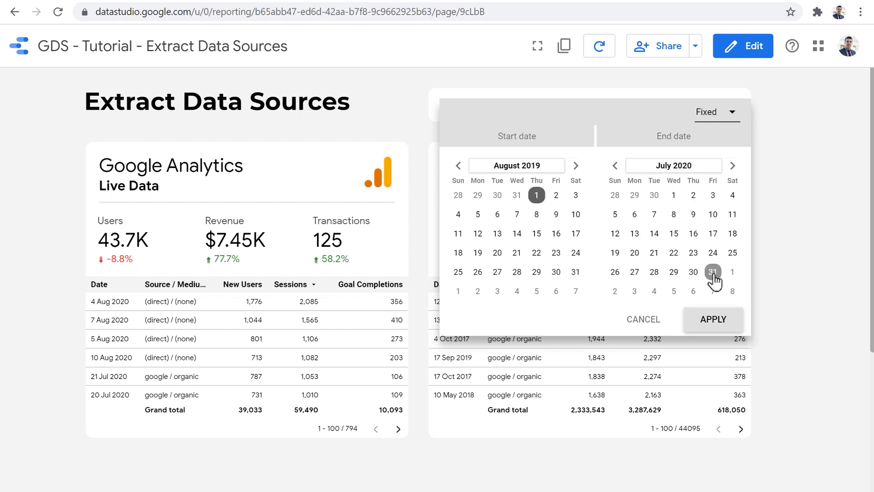
pyautogui.click(713, 320)
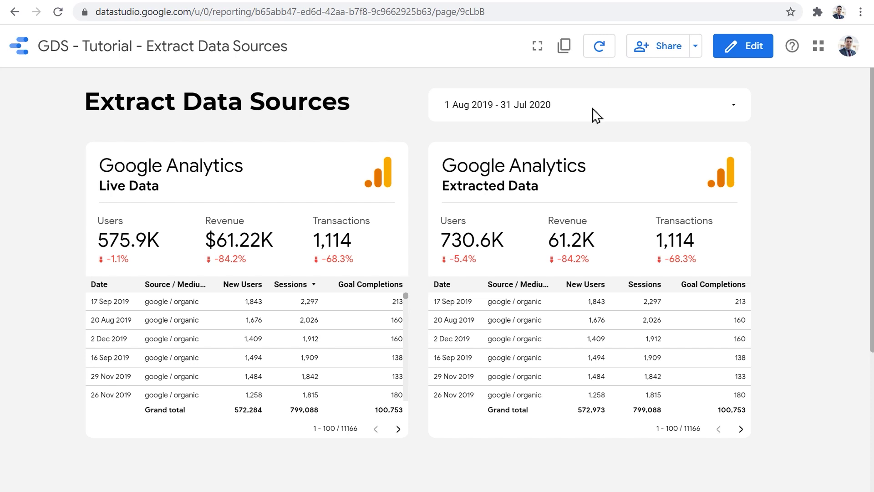
# Step: Apply the This year to date preset (1 Jan 2020 – 15 Aug 2020) as the report's date range
pyautogui.click(656, 119)
pyautogui.click(710, 124)
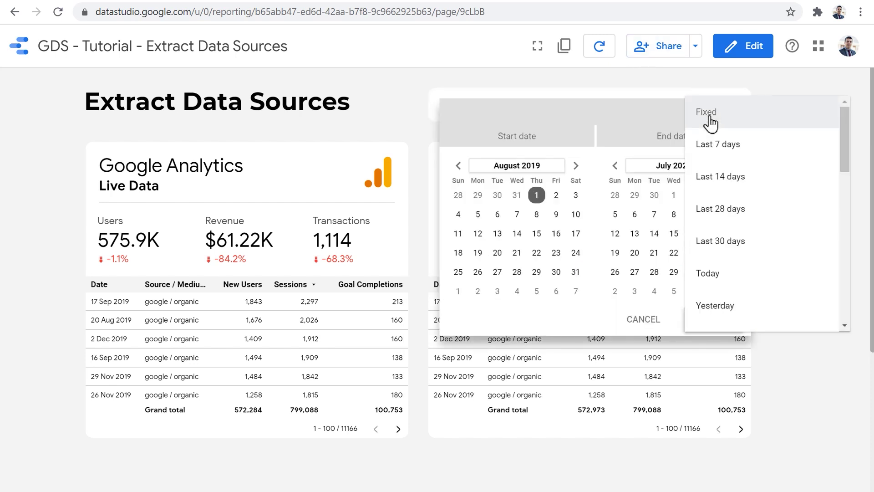
pyautogui.scroll(-3, 747, 269)
pyautogui.scroll(-5, 748, 268)
pyautogui.click(760, 230)
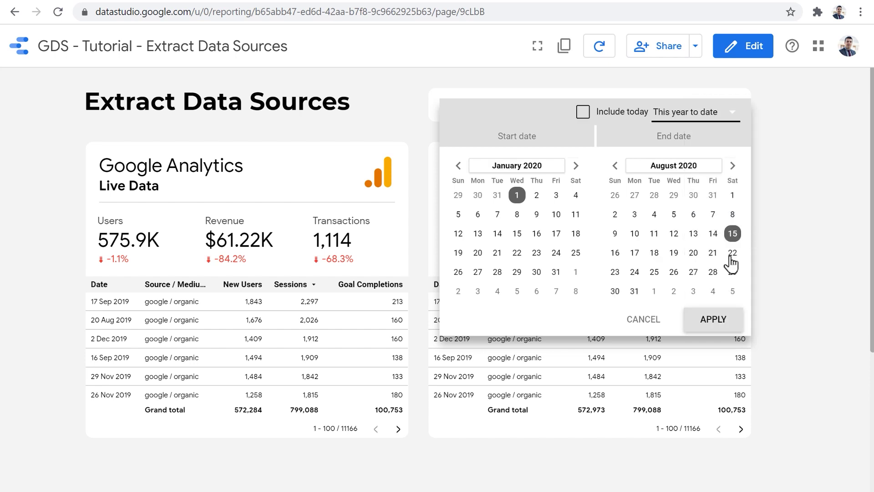
pyautogui.click(722, 325)
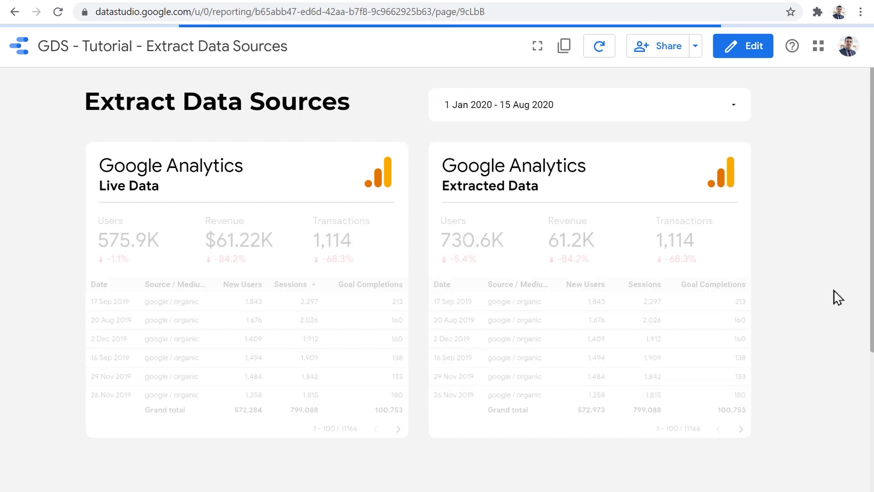